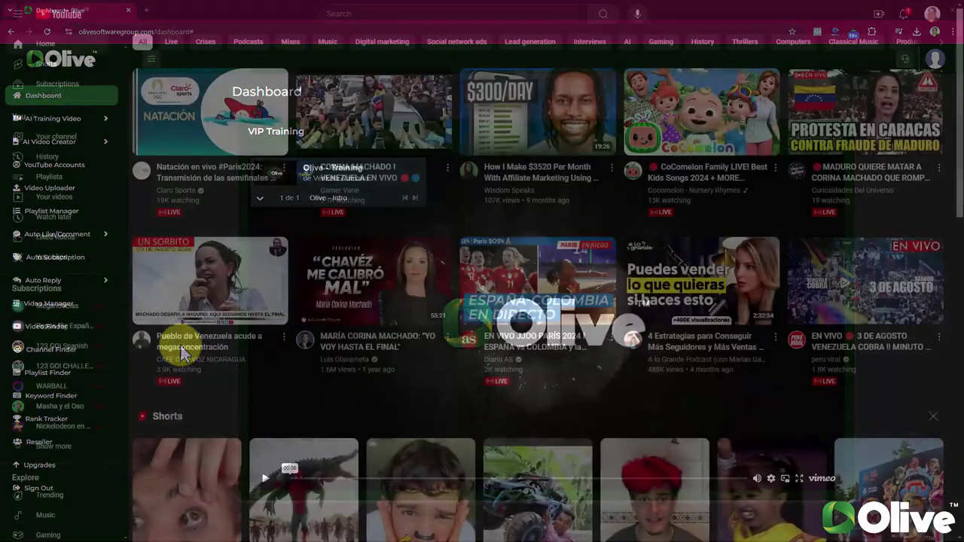
Scroll down the Olive dashboard to the VIP Training panel with the Olive - Training intro video.
scroll(537, 286, "down", 3)
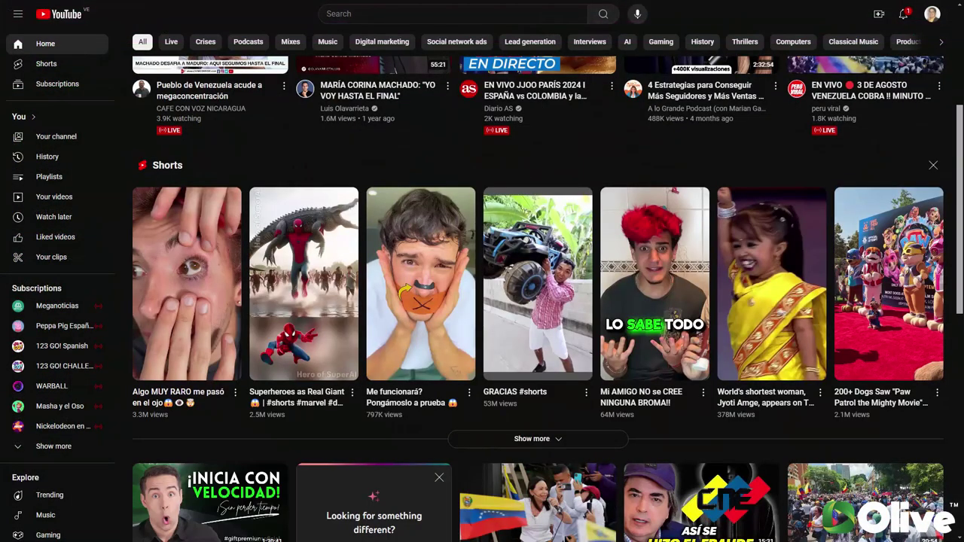
scroll(538, 287, "down", 3)
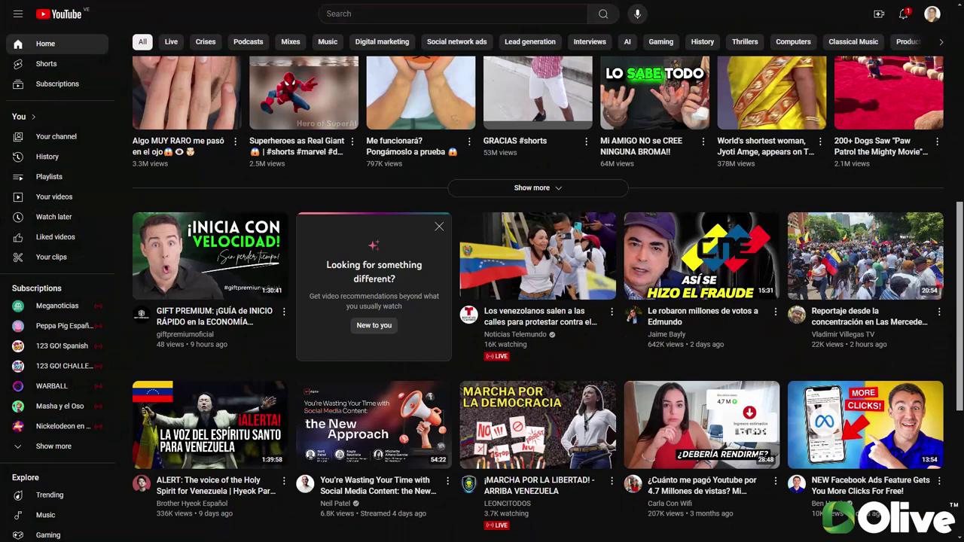
scroll(538, 286, "down", 3)
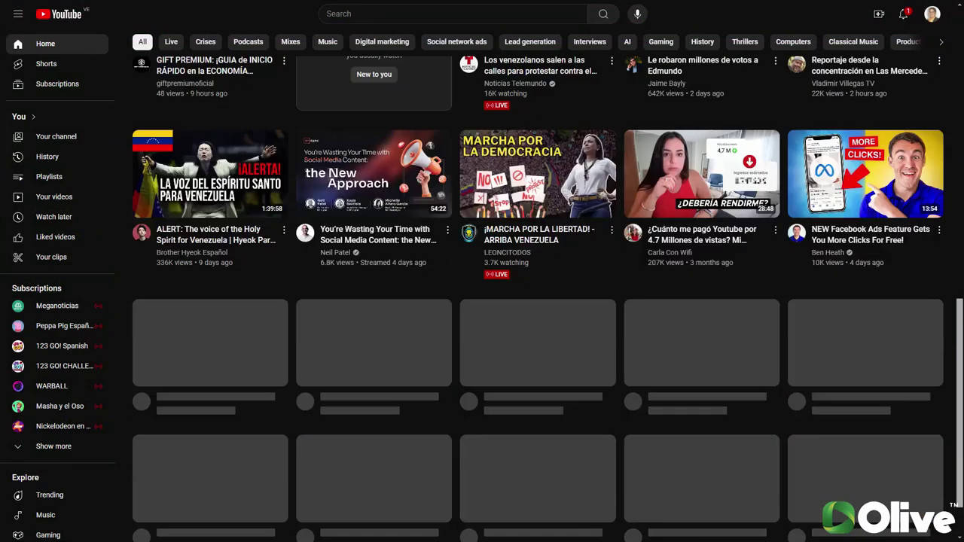
scroll(538, 286, "down", 3)
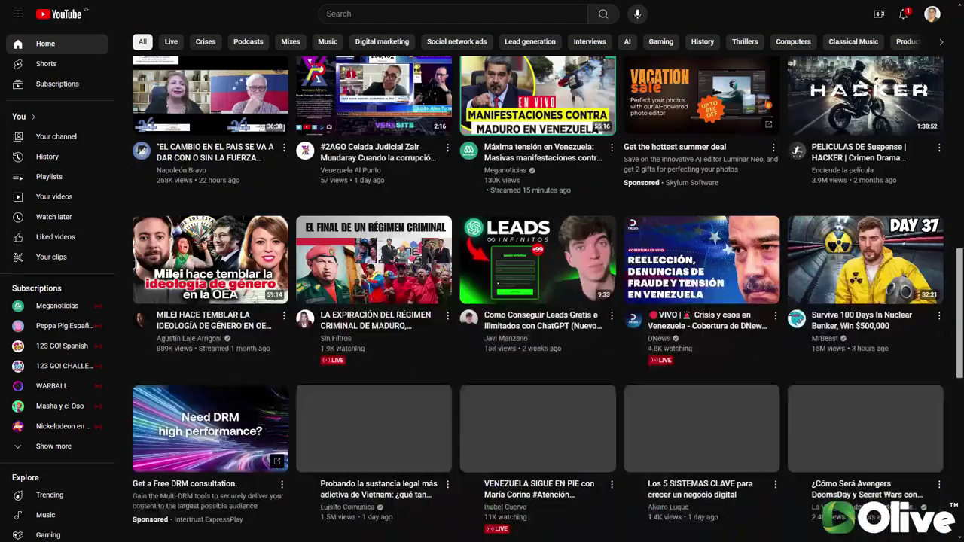
scroll(537, 286, "down", 3)
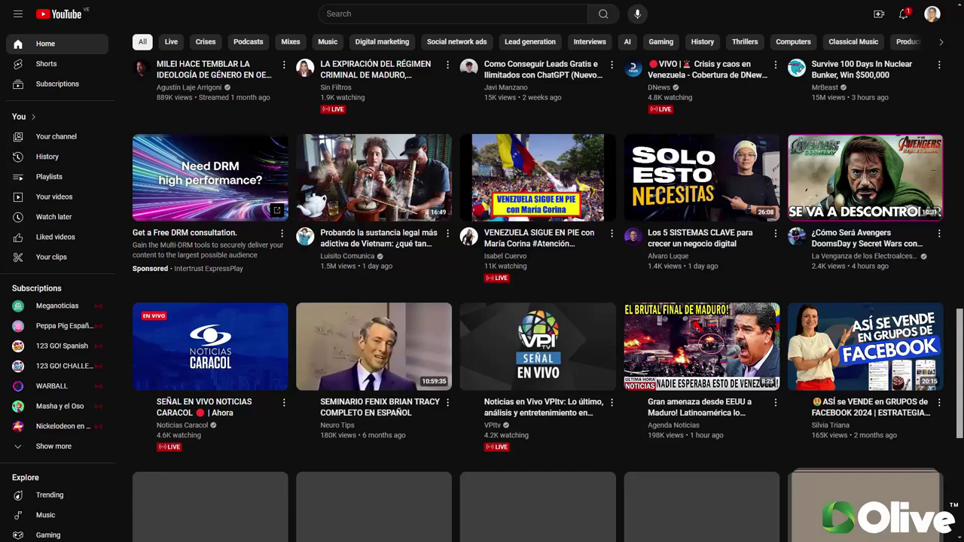
scroll(538, 286, "down", 3)
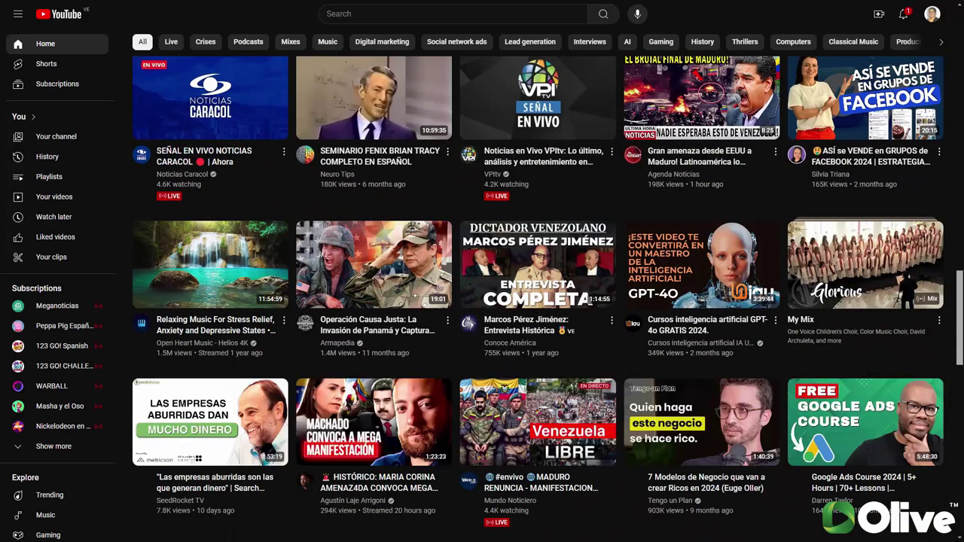
scroll(538, 286, "down", 3)
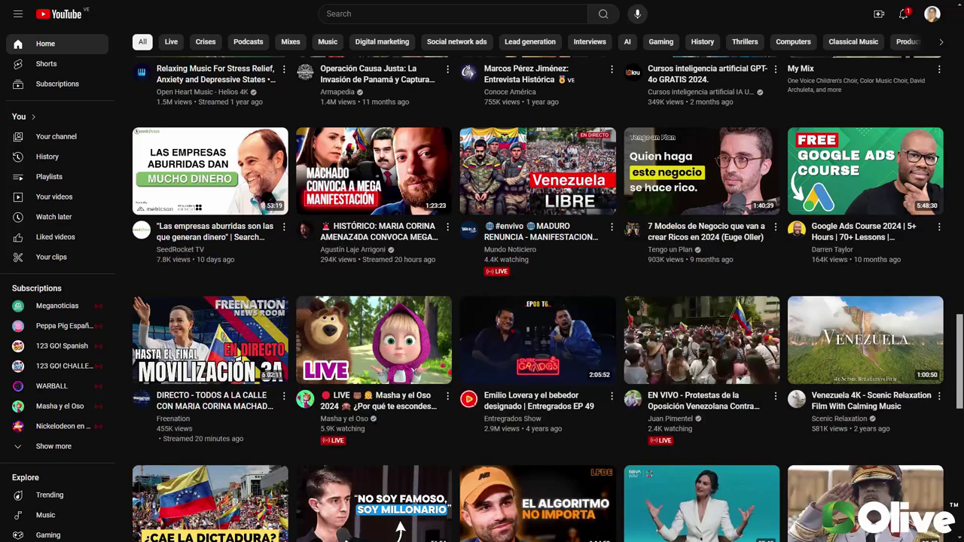
scroll(538, 286, "down", 3)
scroll(538, 287, "down", 3)
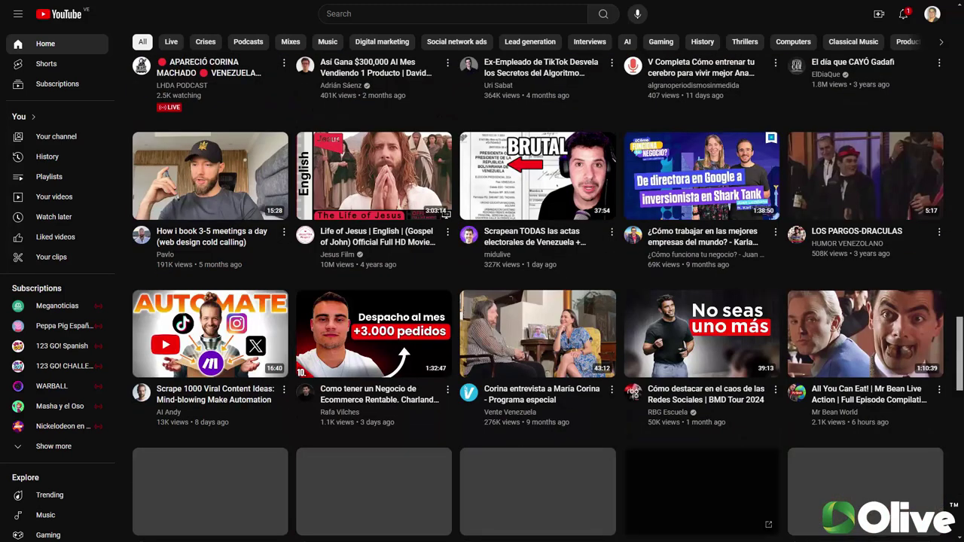
scroll(538, 287, "down", 3)
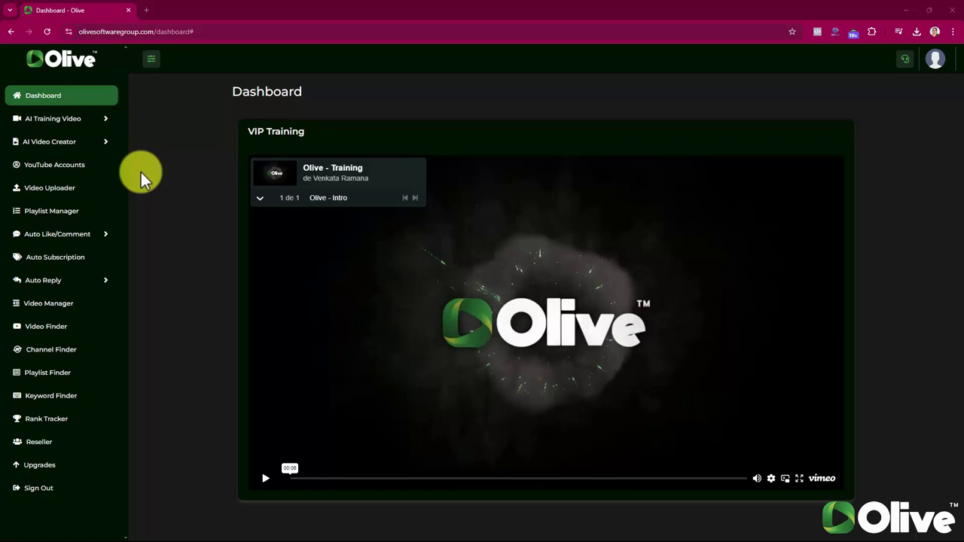
Start a new AI training video named 'Parenting Step by Step Training Video' with niche 'Parenting'.
left_click(92, 119)
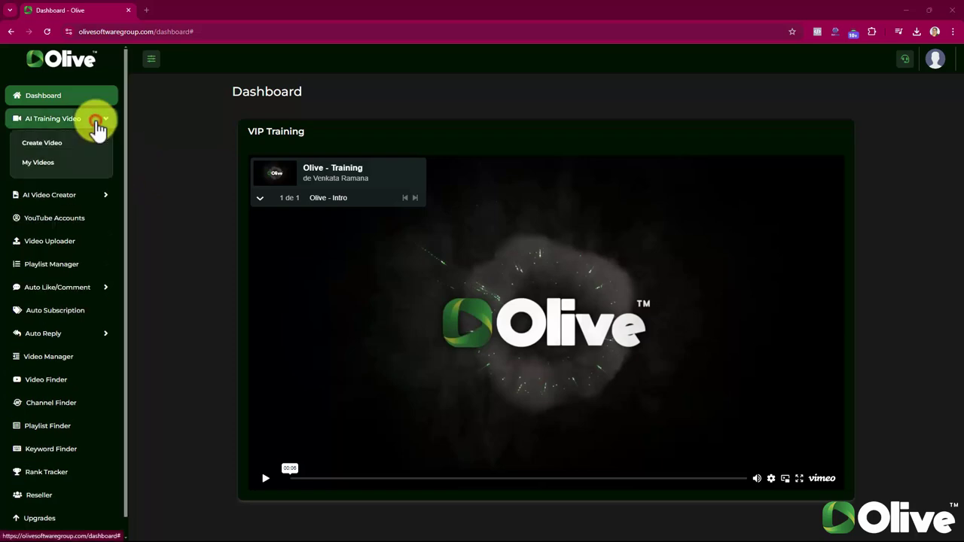
left_click(47, 150)
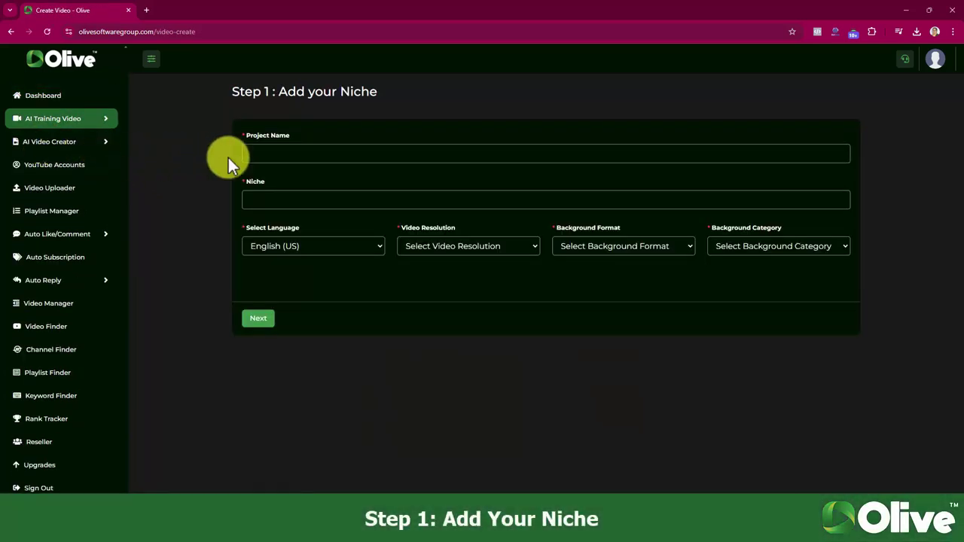
left_click(267, 155)
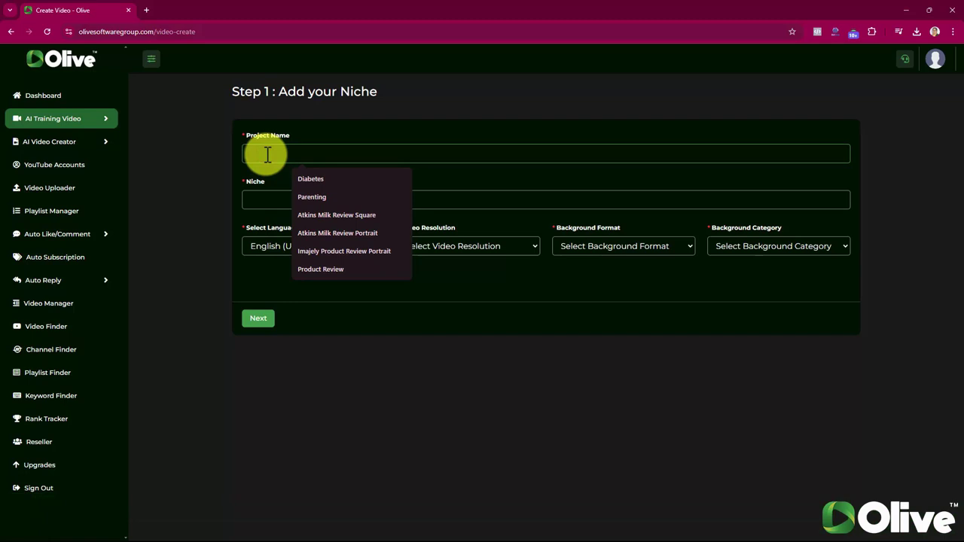
type("Parenting S")
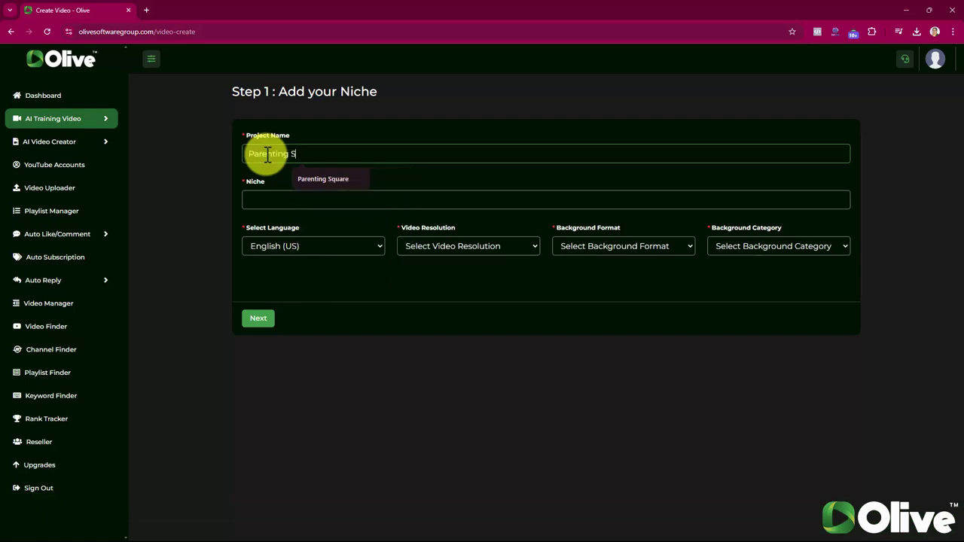
type("tep by Step Train")
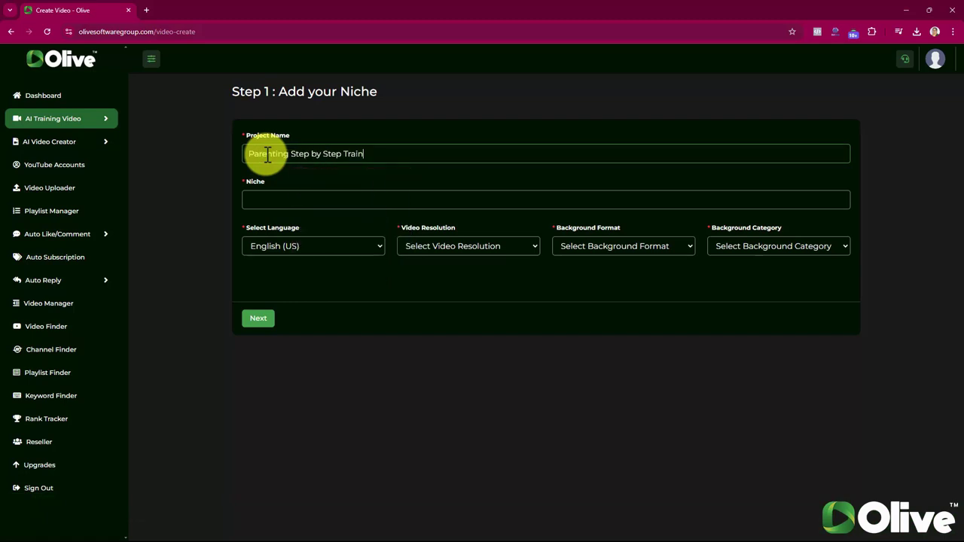
type("ing Video")
left_click(279, 198)
type("Parenting")
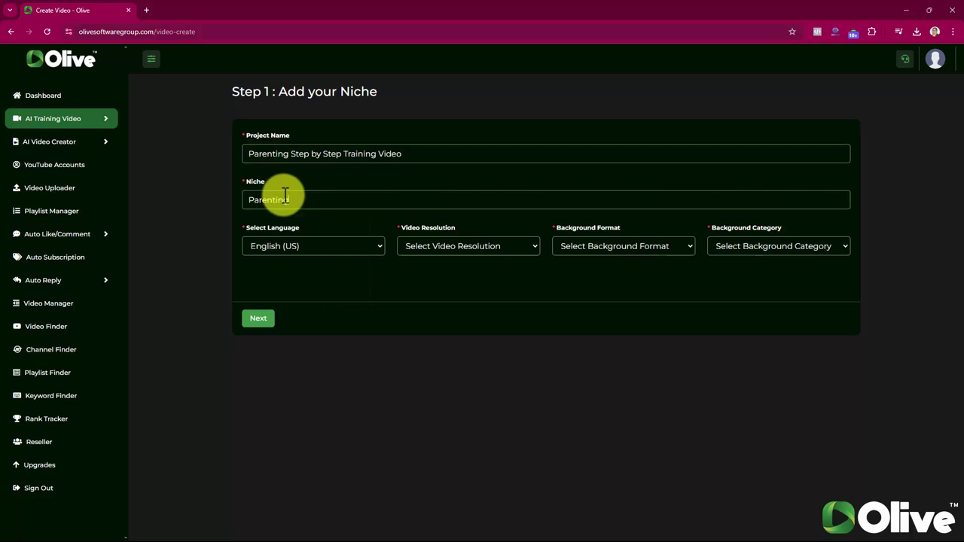
Choose English (US), Landscape, BG Video and Family background, then continue to topic suggestions.
left_click(319, 246)
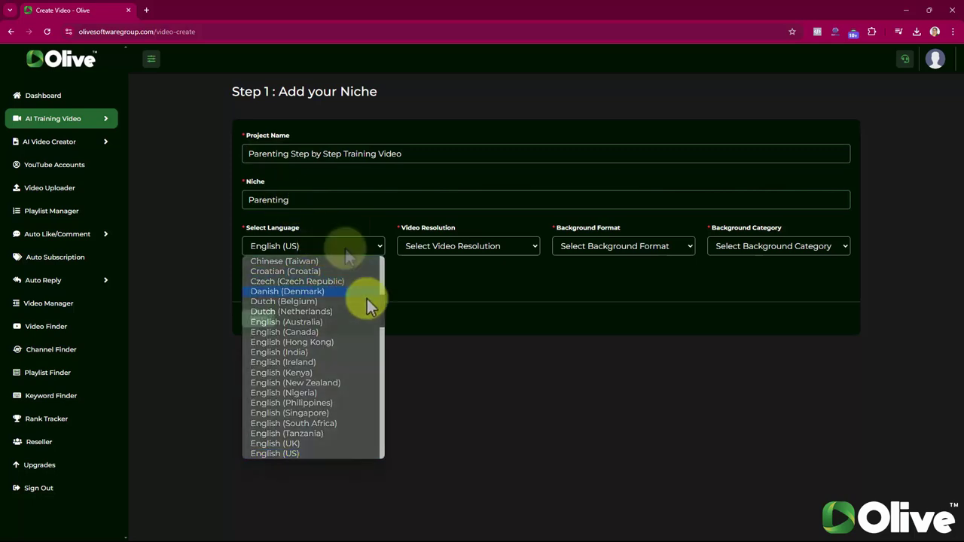
left_click(463, 249)
left_click(464, 249)
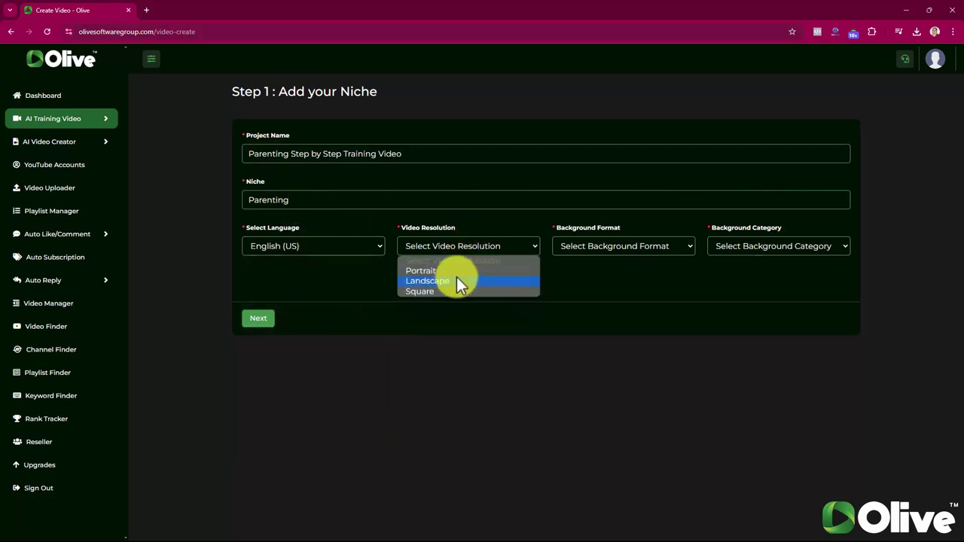
left_click(455, 281)
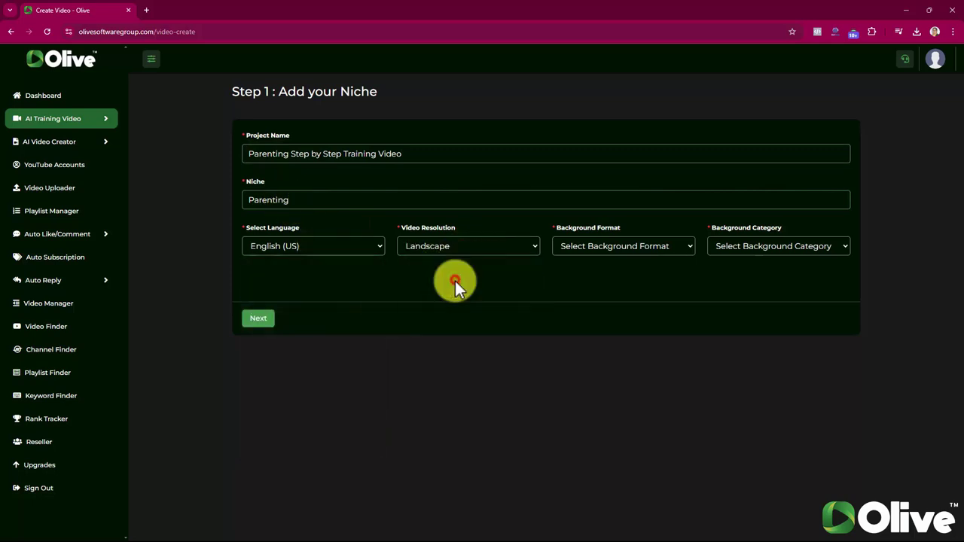
left_click(663, 245)
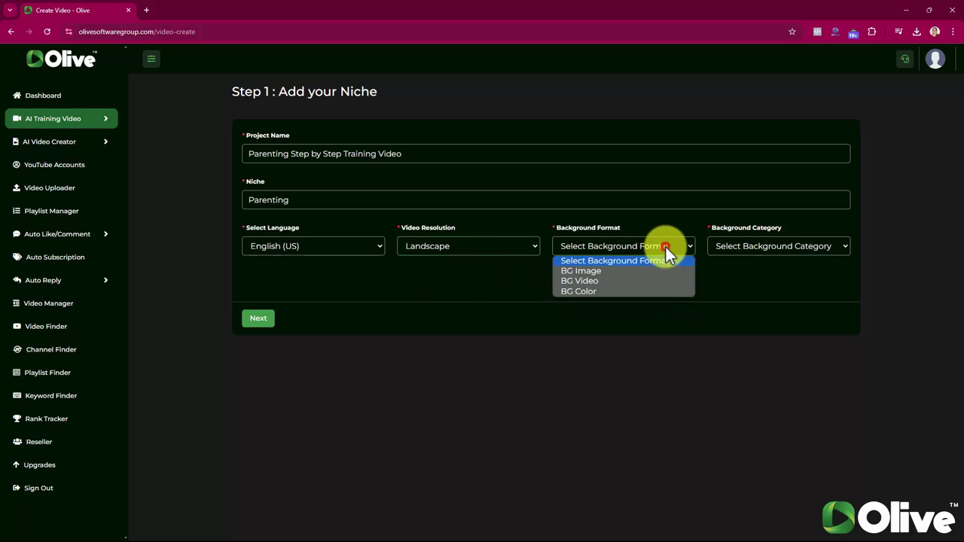
left_click(610, 281)
left_click(738, 247)
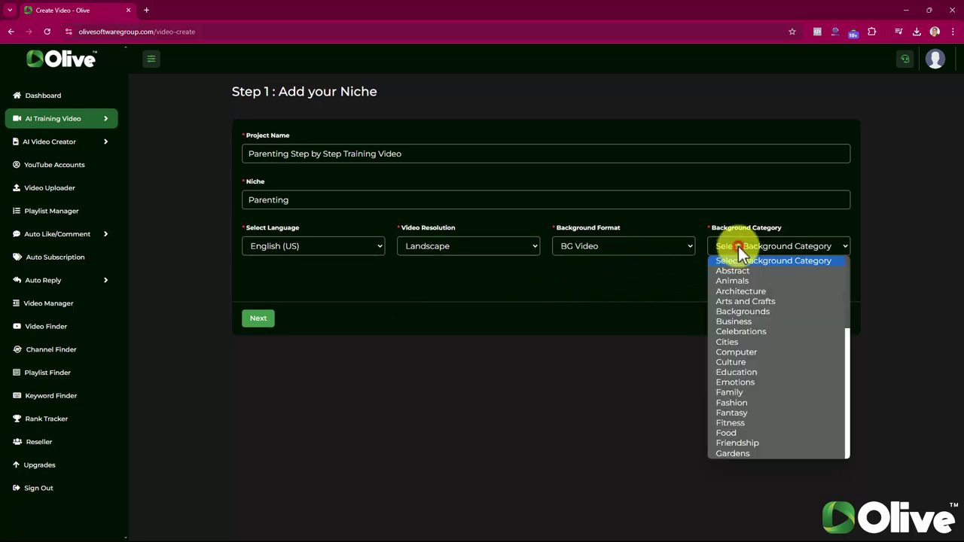
scroll(742, 388, "down", 5)
scroll(741, 388, "up", 5)
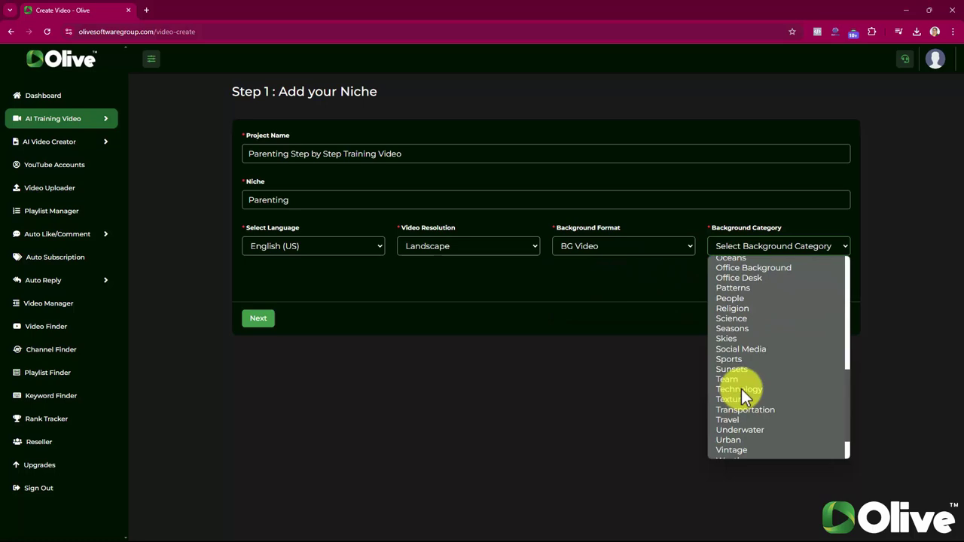
left_click(741, 392)
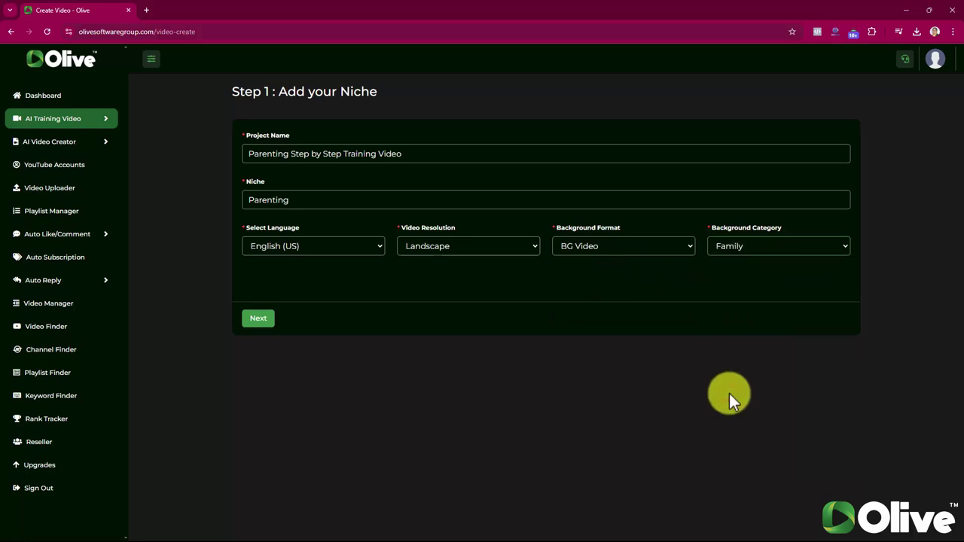
left_click(264, 321)
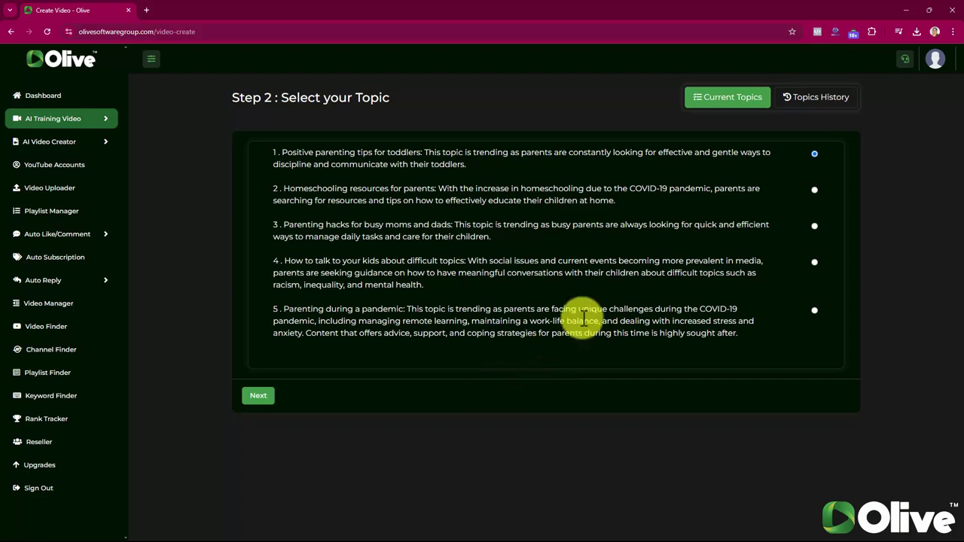
Choose topic 3, parenting hacks for busy moms and dads, and proceed to Step 3.
left_click(814, 226)
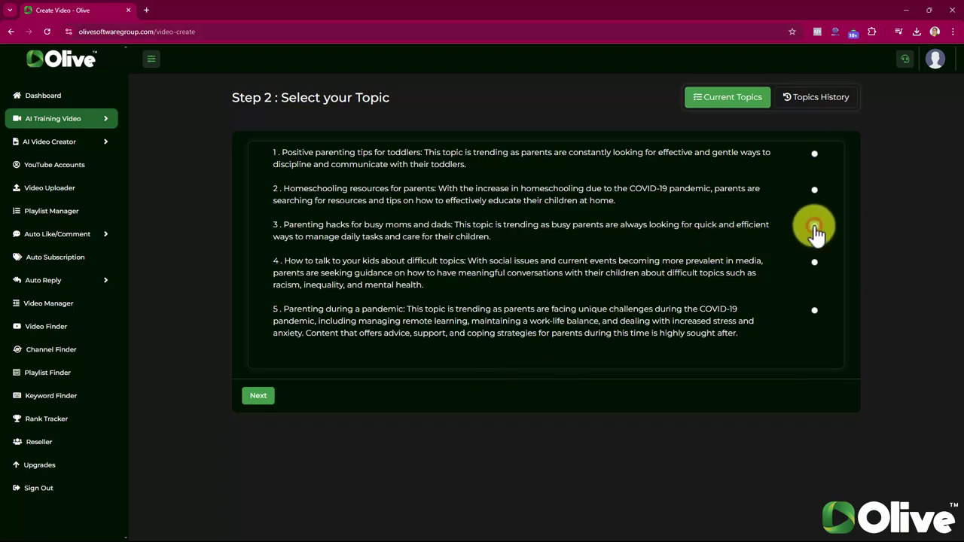
left_click(259, 397)
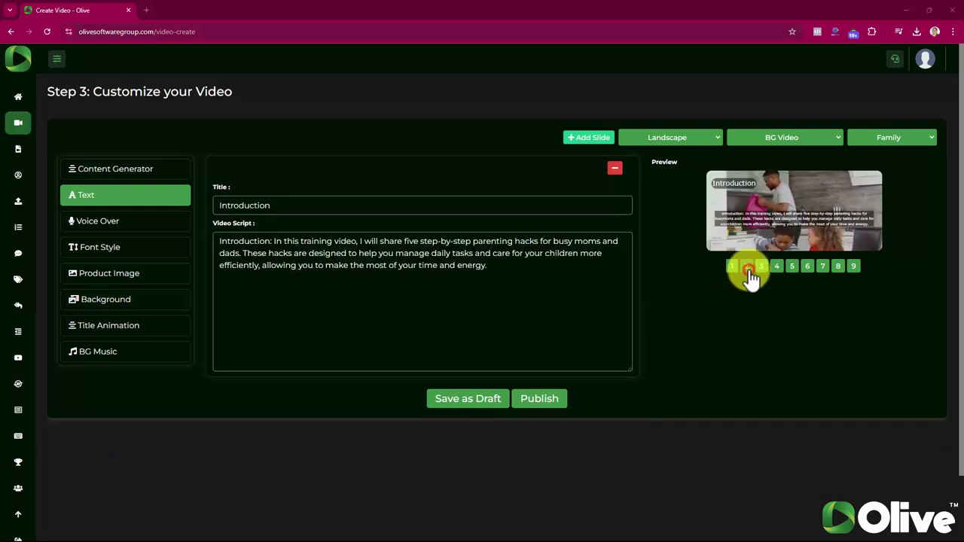
Preview slides 2 through 9, return to the title slide, and open the Content Generator.
left_click(761, 268)
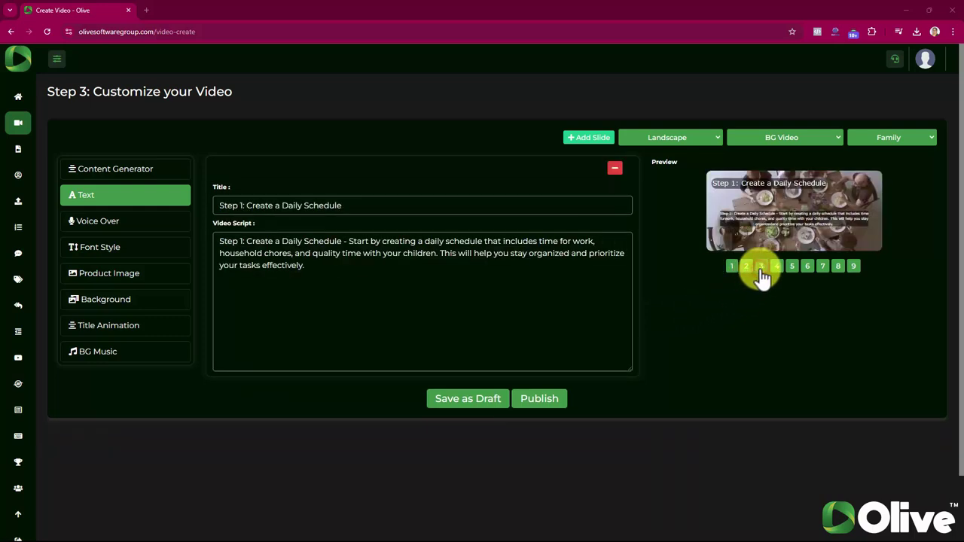
left_click(777, 268)
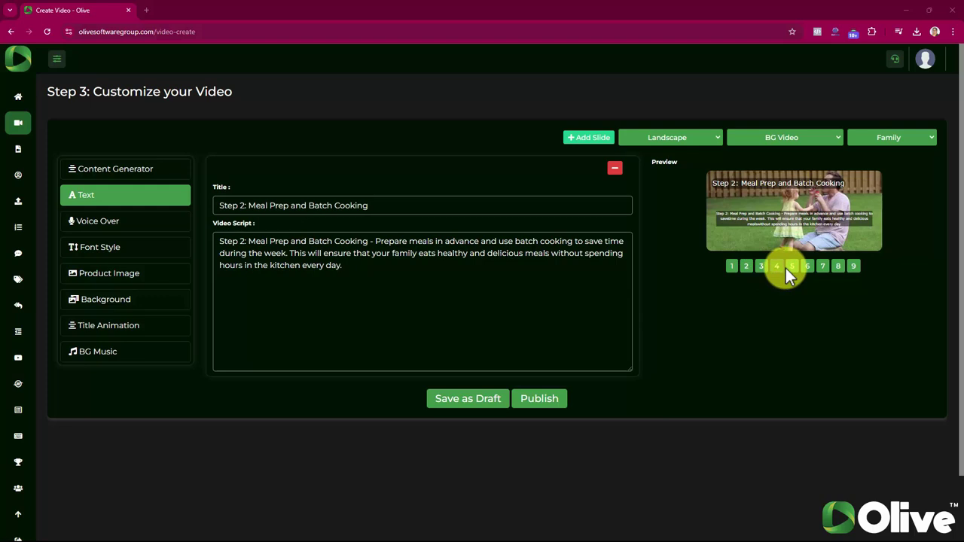
left_click(791, 268)
left_click(807, 272)
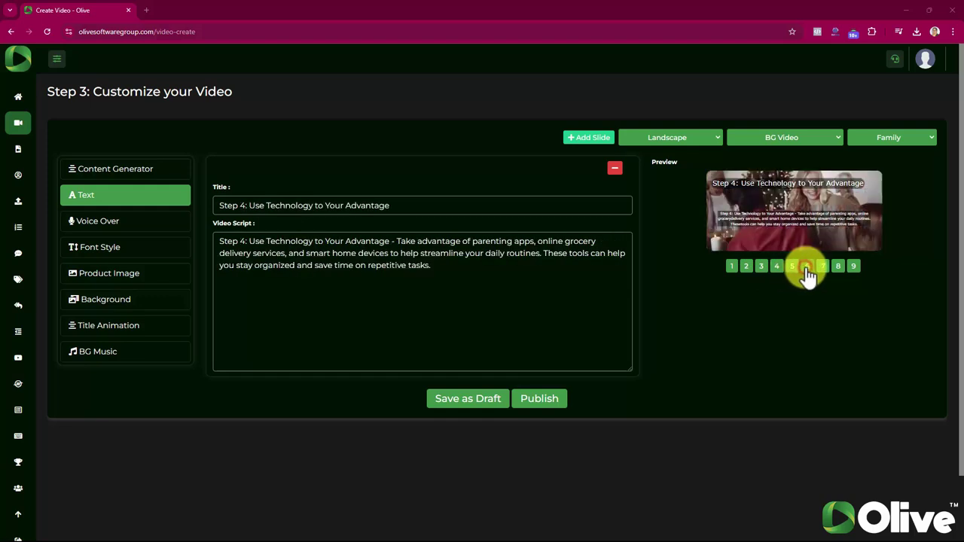
left_click(824, 270)
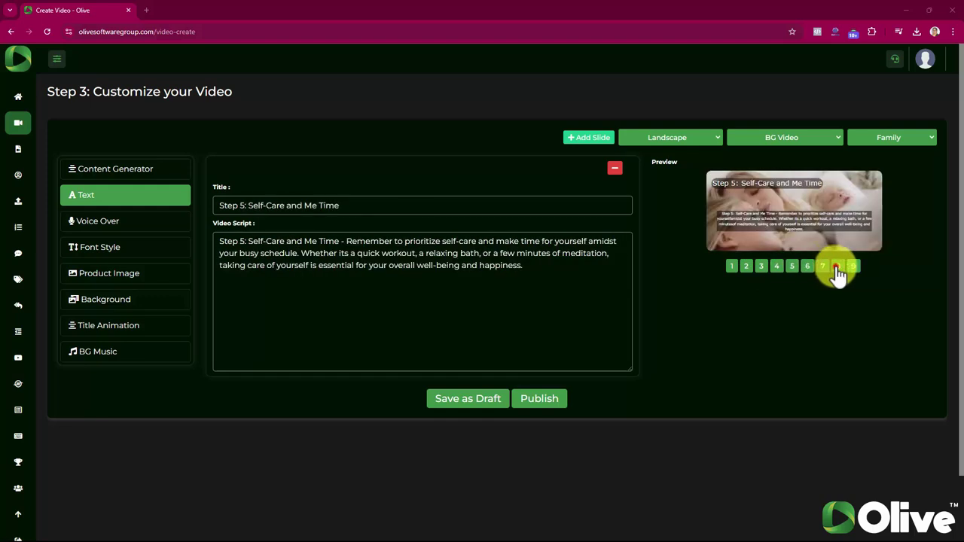
left_click(838, 268)
left_click(854, 269)
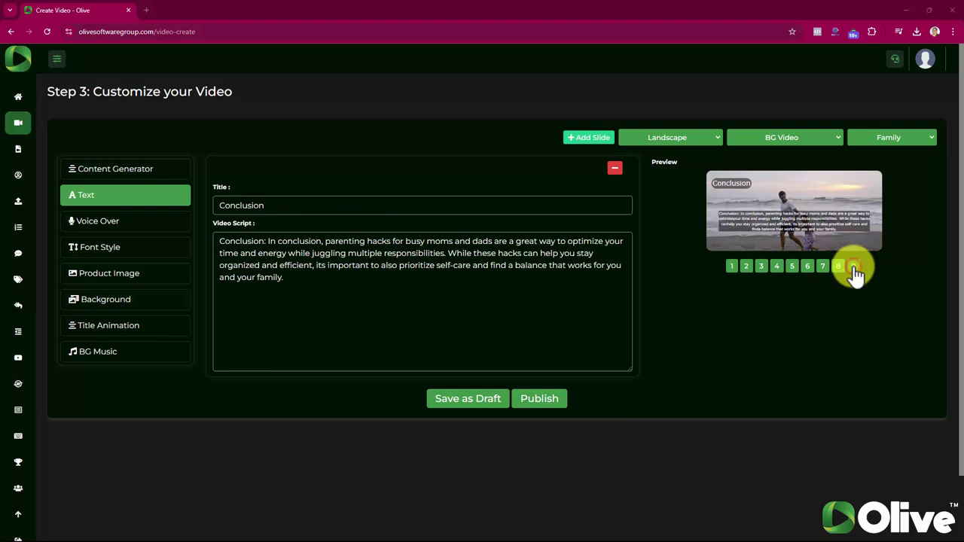
left_click(731, 268)
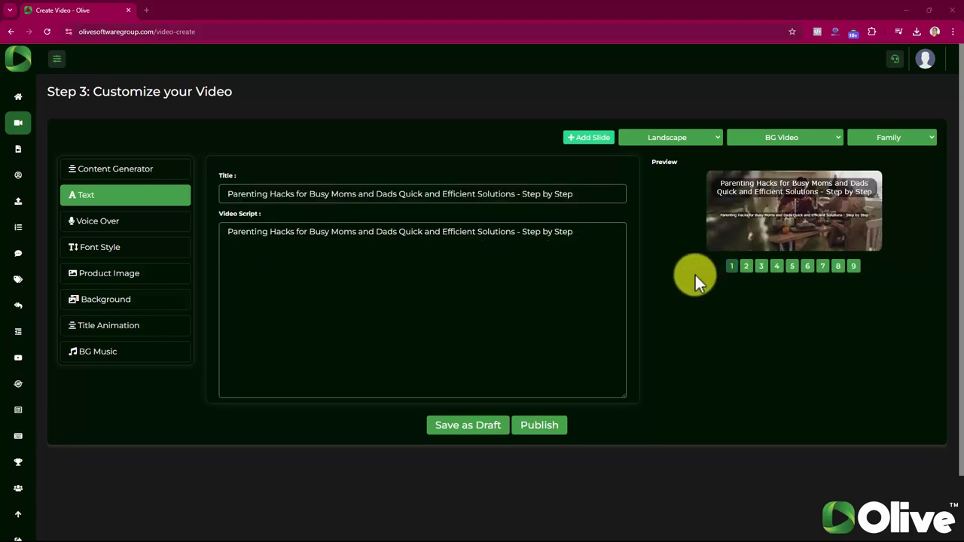
left_click(164, 174)
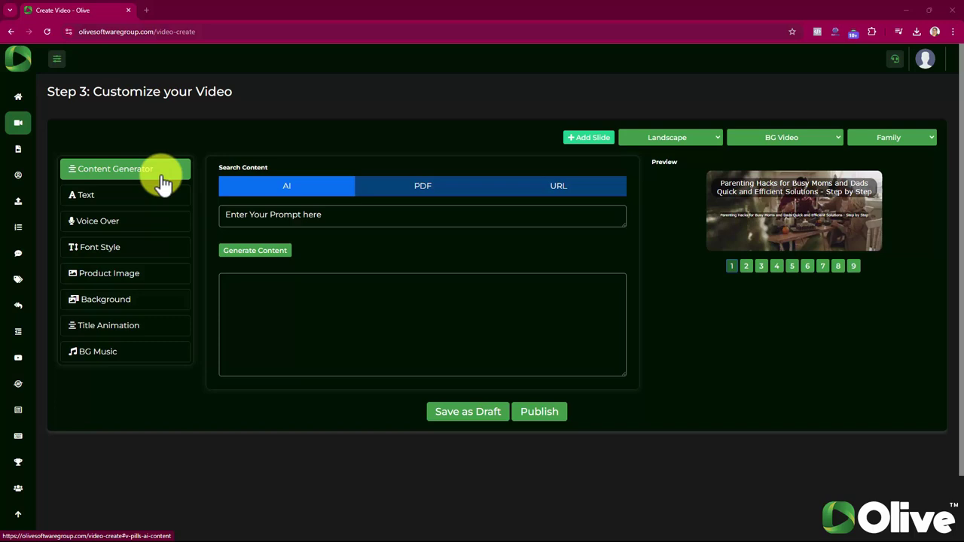
Browse the Voice Over language list, then Font Style, Product Image, Background and Title Animation settings.
left_click(150, 223)
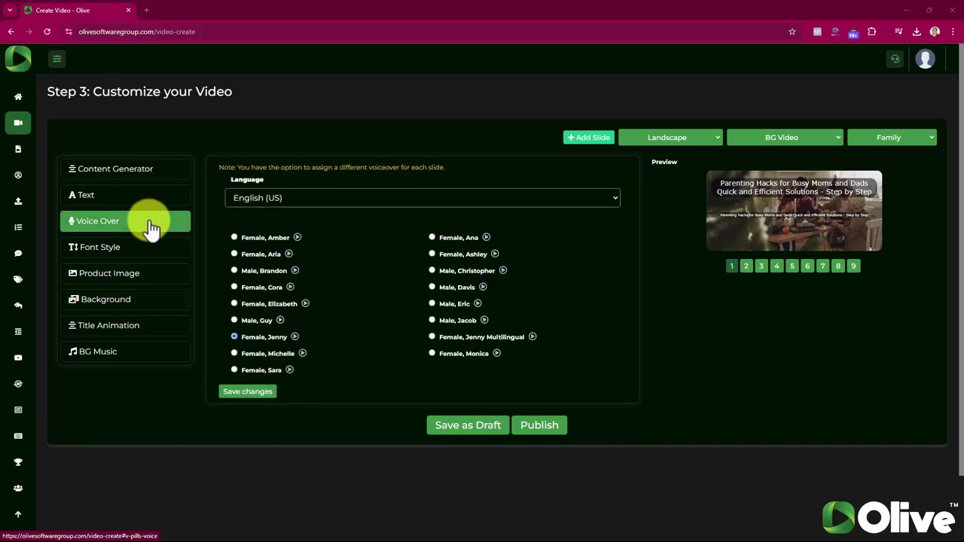
left_click(345, 198)
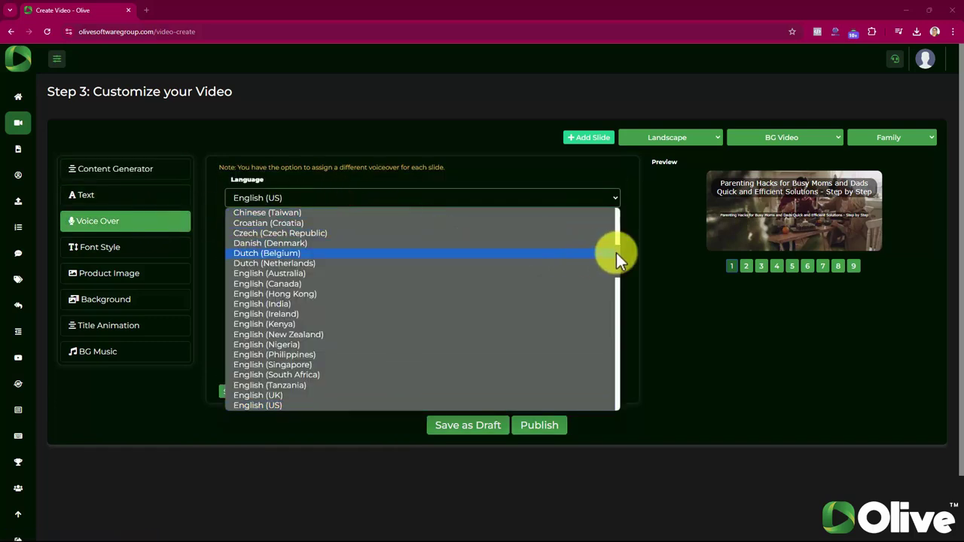
mouse_move(616, 253)
left_mouse_down()
mouse_move(621, 210)
mouse_move(620, 248)
left_mouse_up()
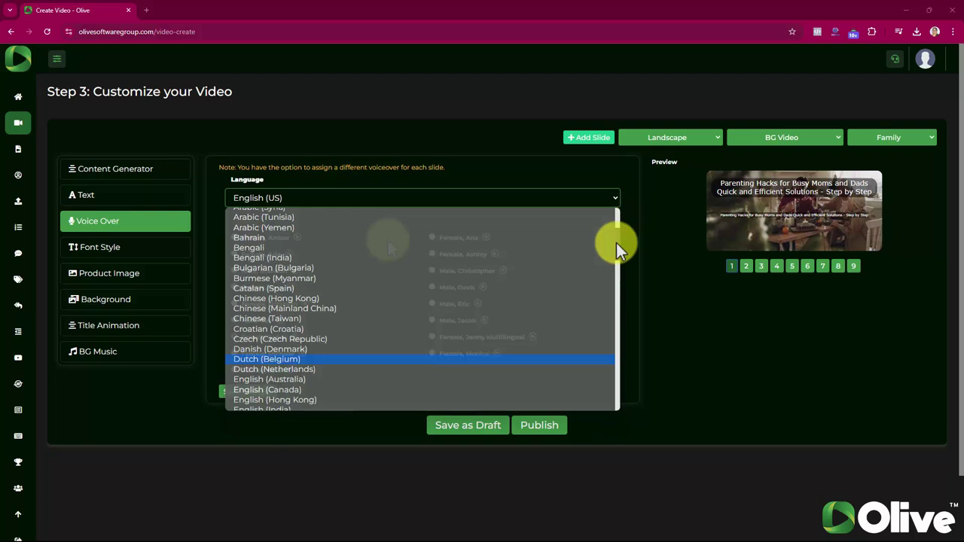
left_click(154, 256)
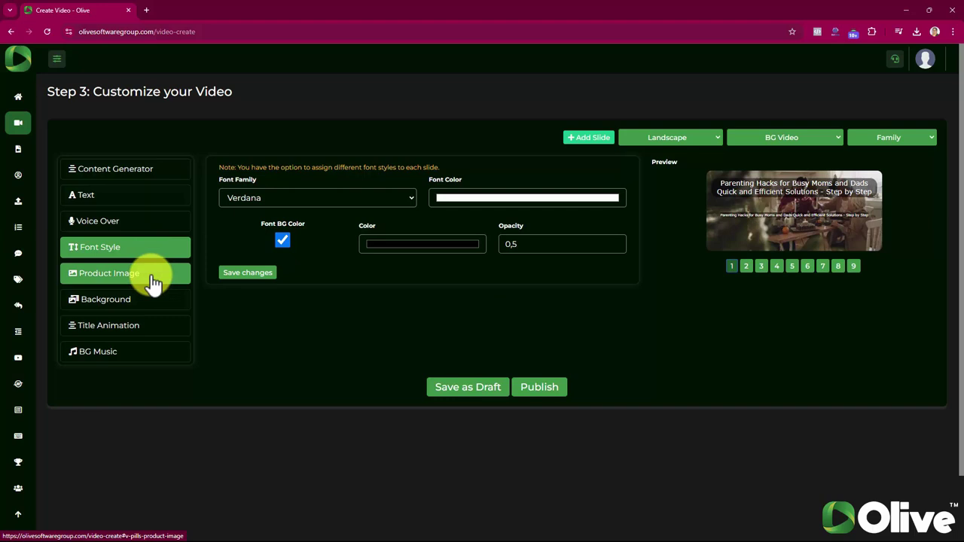
left_click(152, 276)
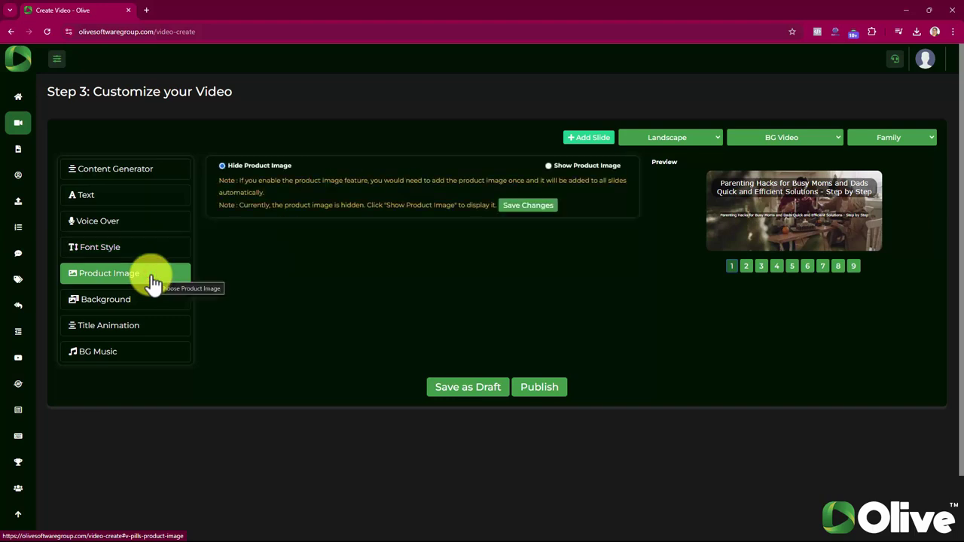
left_click(147, 302)
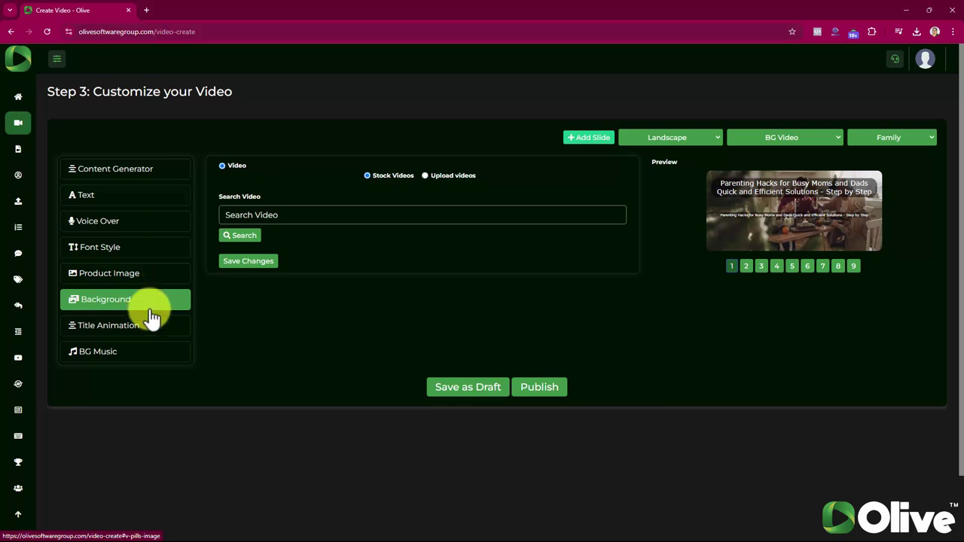
left_click(152, 330)
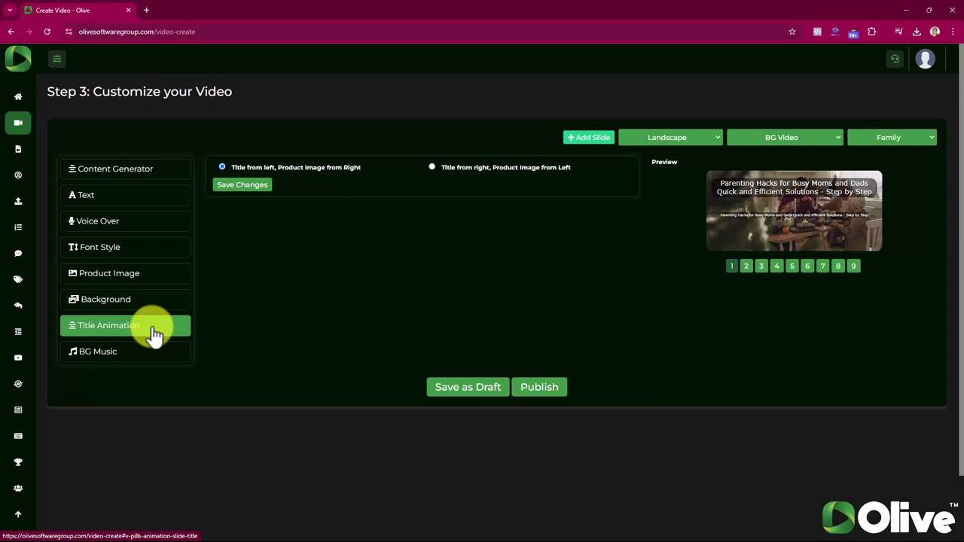
Keep 'a small miracle' as background music, then publish and confirm generating the video.
left_click(154, 354)
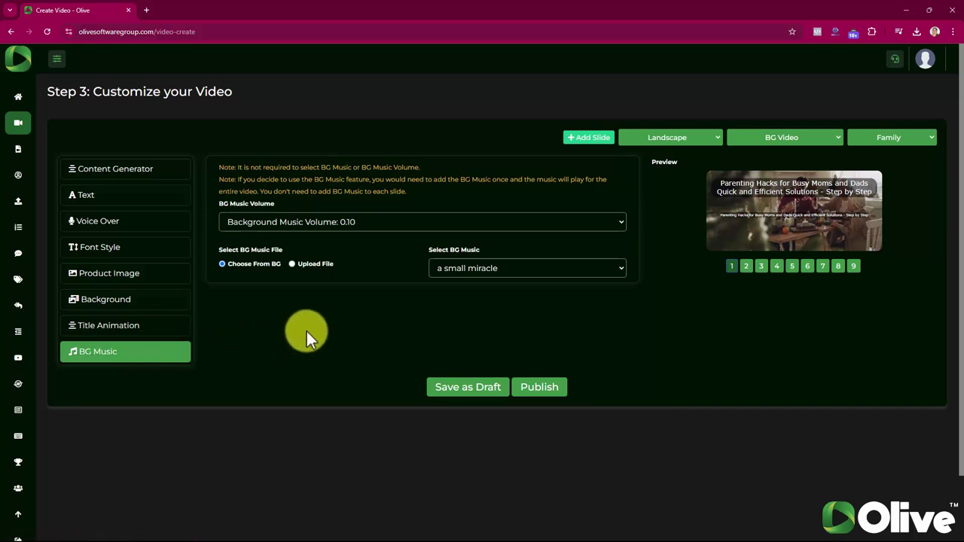
left_click(526, 274)
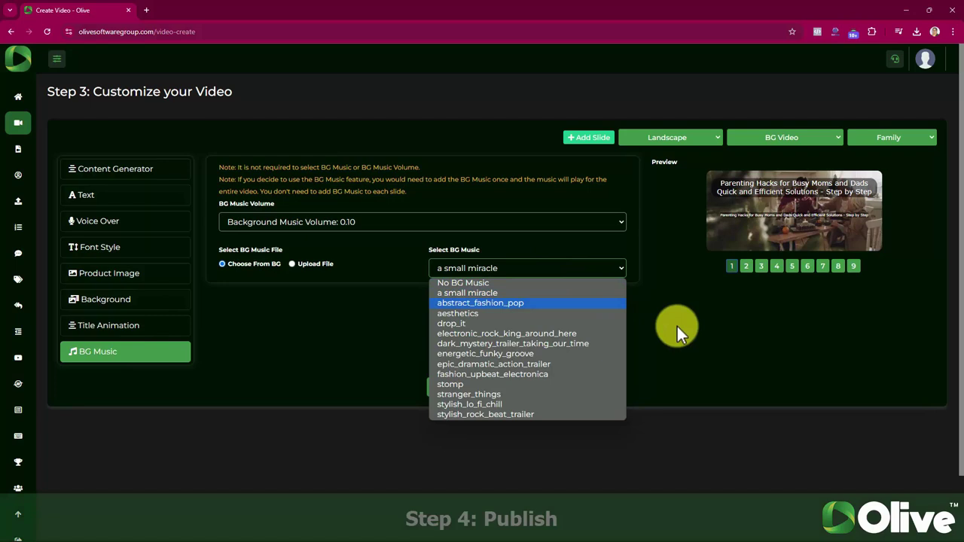
left_click(680, 328)
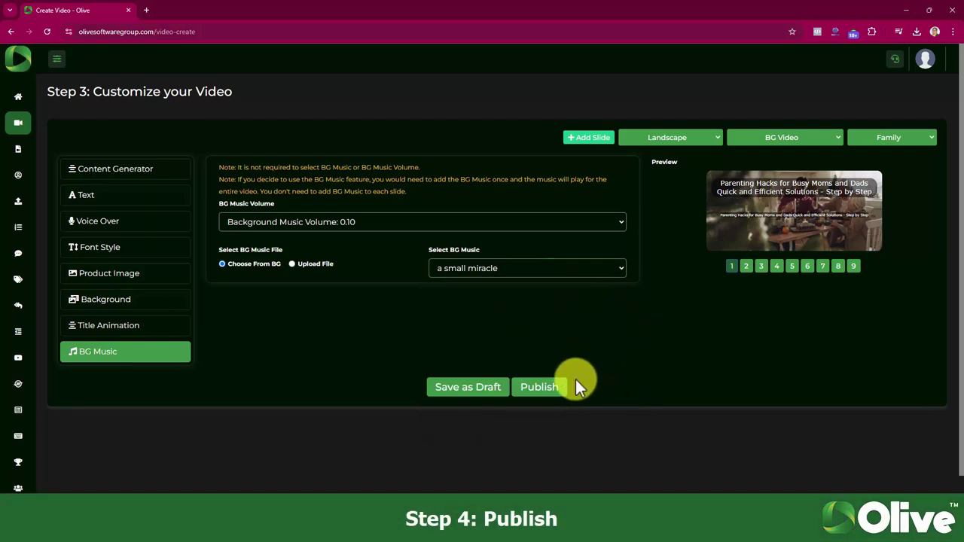
left_click(548, 388)
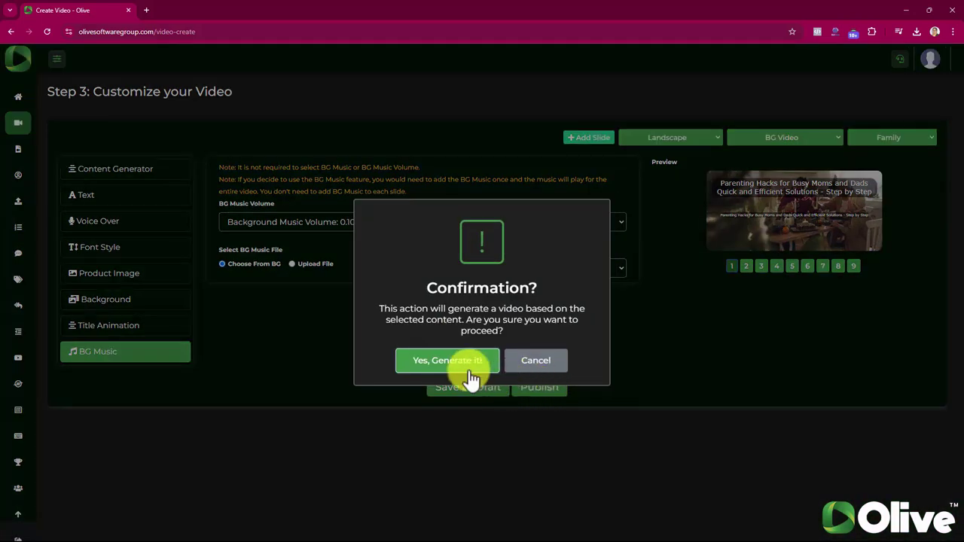
left_click(443, 364)
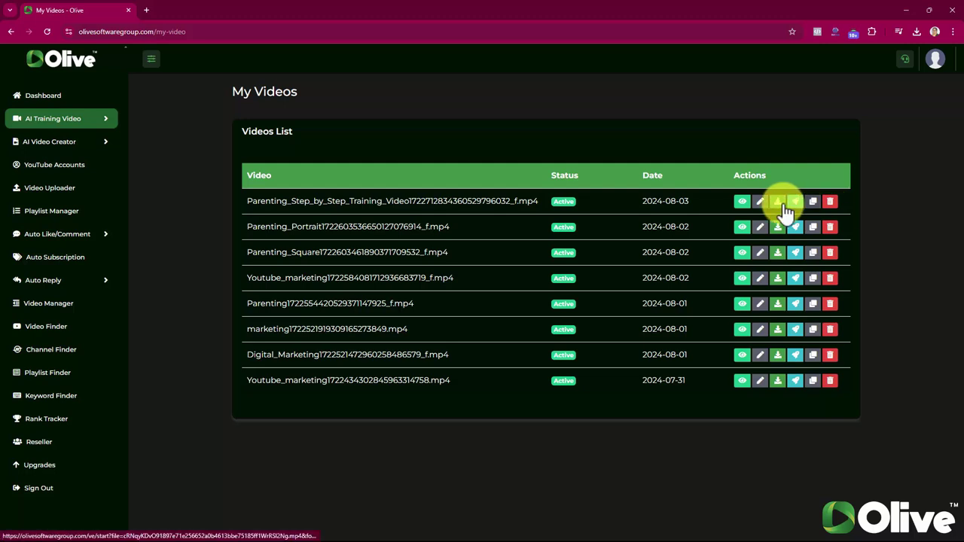
View the new Parenting_Step_by_Step_Training_Video mp4 from the first row of My Videos.
left_click(742, 205)
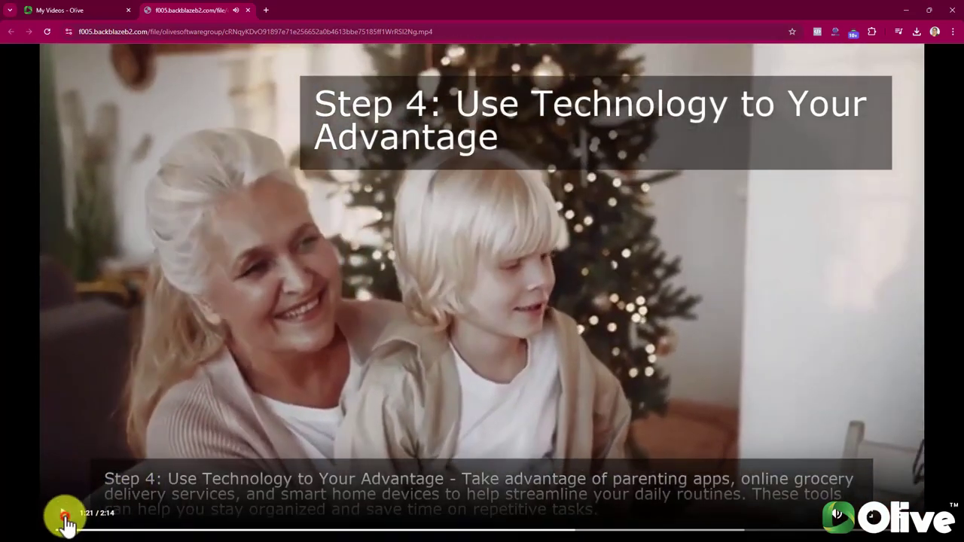
Pause the video at Step 4, return to Olive and create a project named 'More Videos'.
left_click(64, 519)
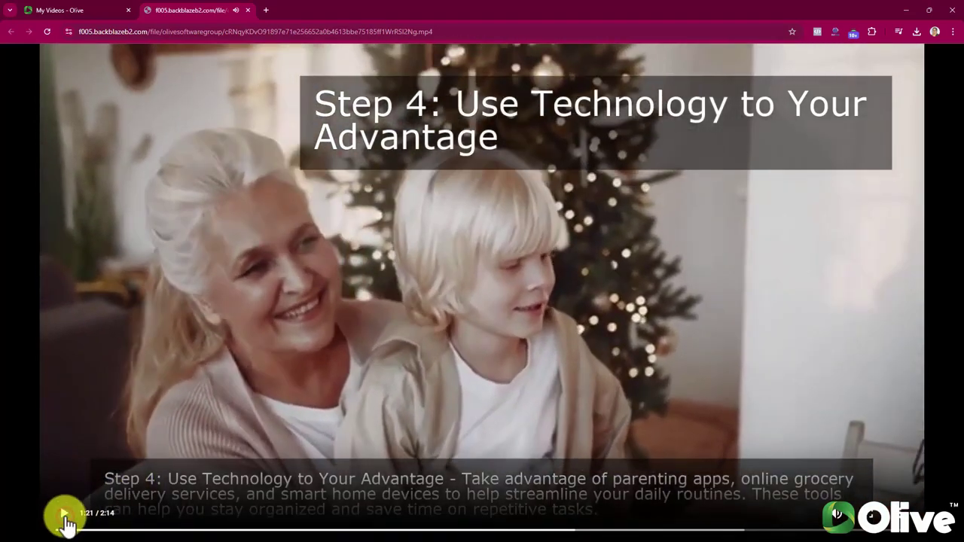
left_click(97, 15)
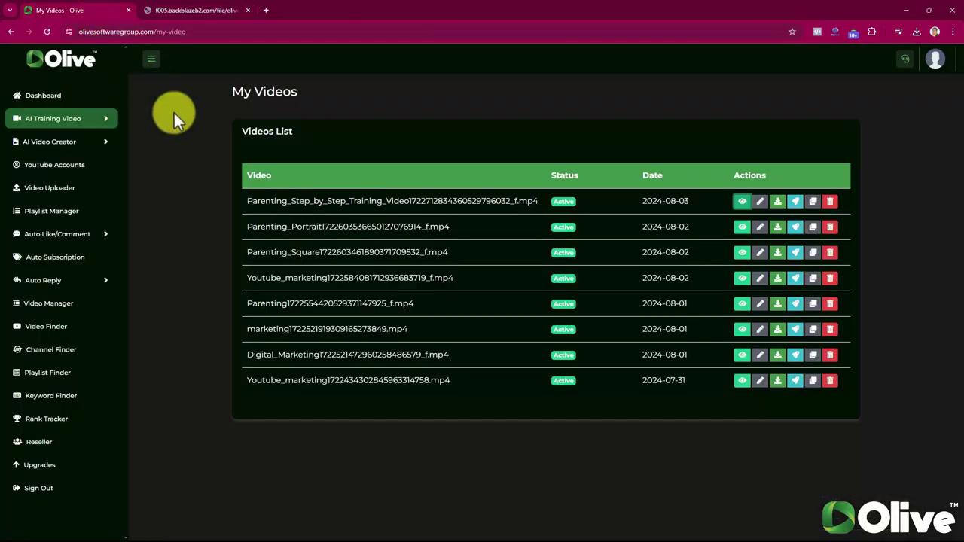
left_click(75, 143)
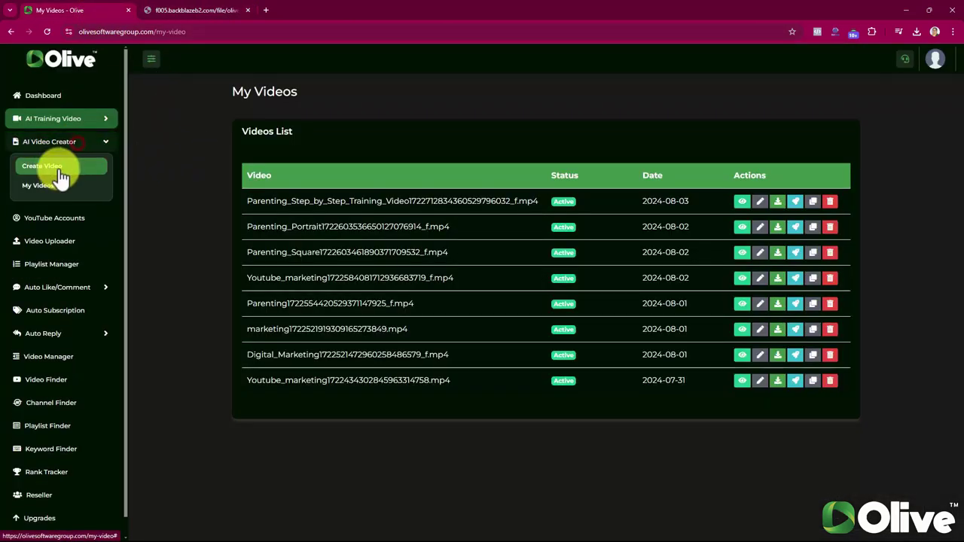
left_click(57, 167)
left_click(402, 125)
type("More Videos")
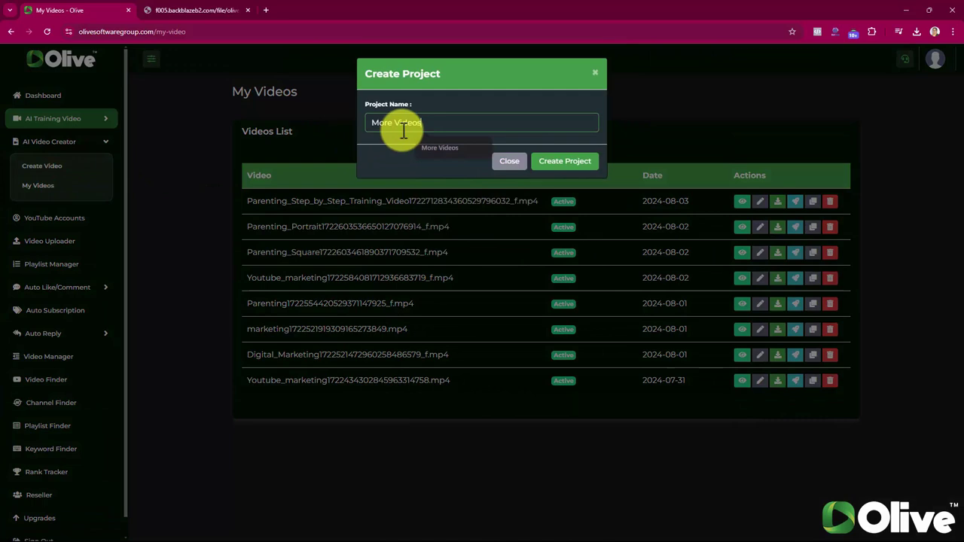
left_click(426, 148)
left_click(593, 168)
Scroll through the video creator's ready-made prompt cards.
scroll(205, 321, "down", 3)
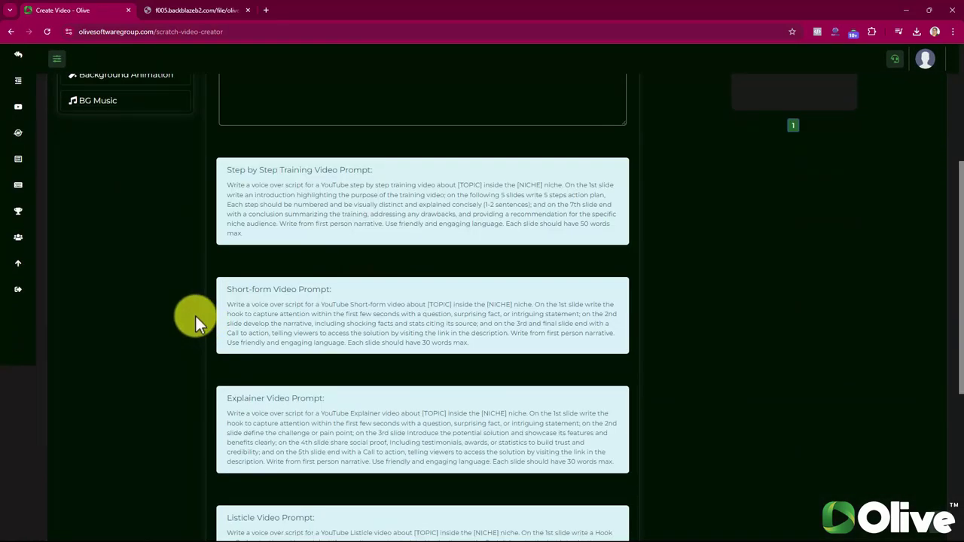
scroll(196, 323, "down", 3)
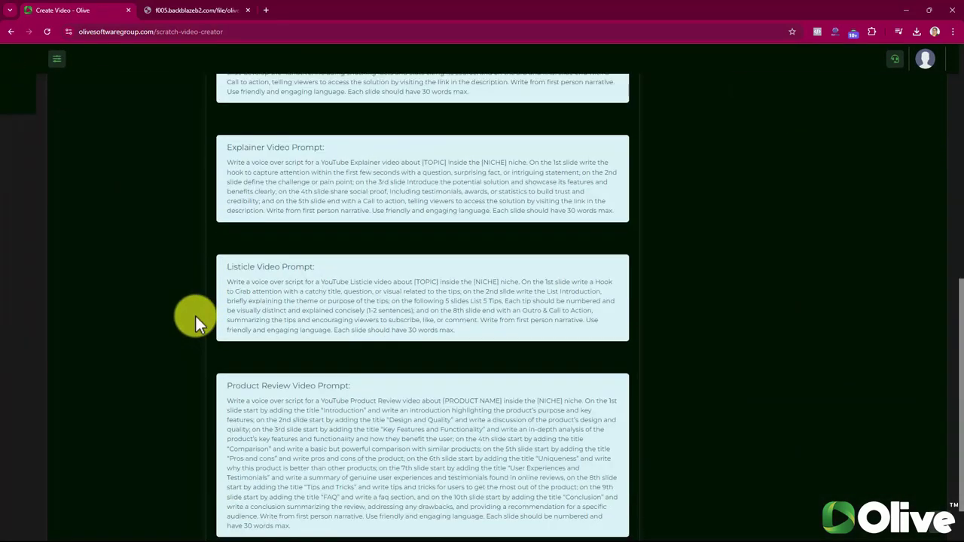
scroll(196, 320, "down", 1)
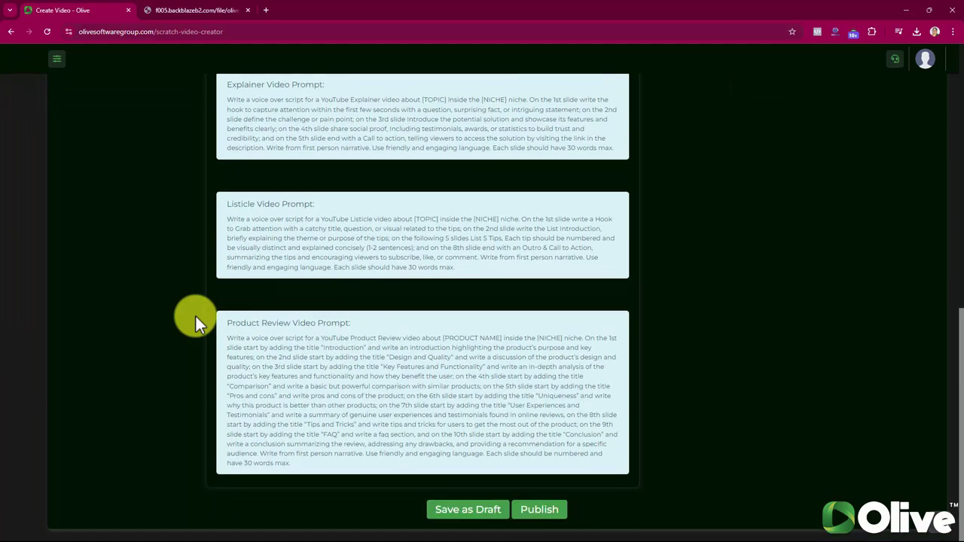
scroll(196, 316, "up", 10)
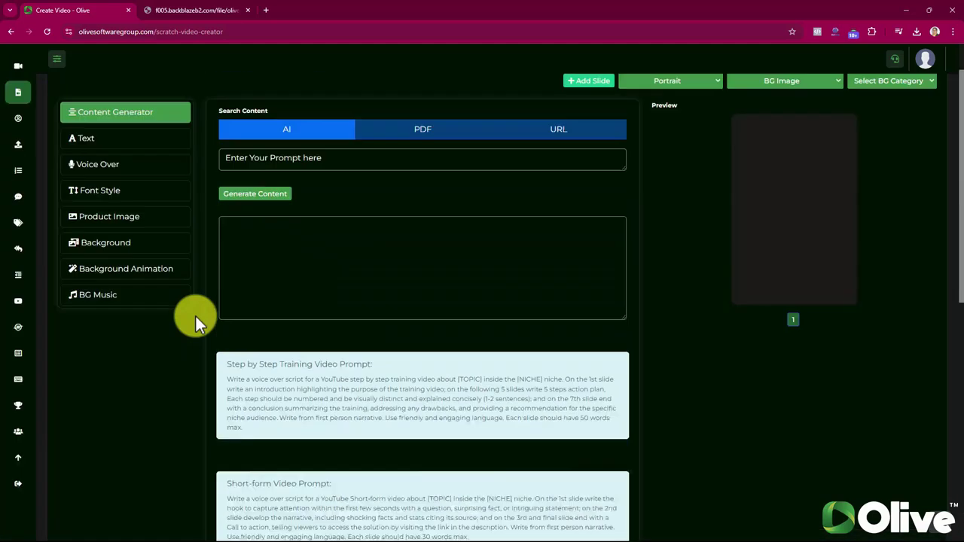
Visit the YouTube Accounts, Video Uploader, Playlist Manager and auto like and comment pages.
left_click(44, 172)
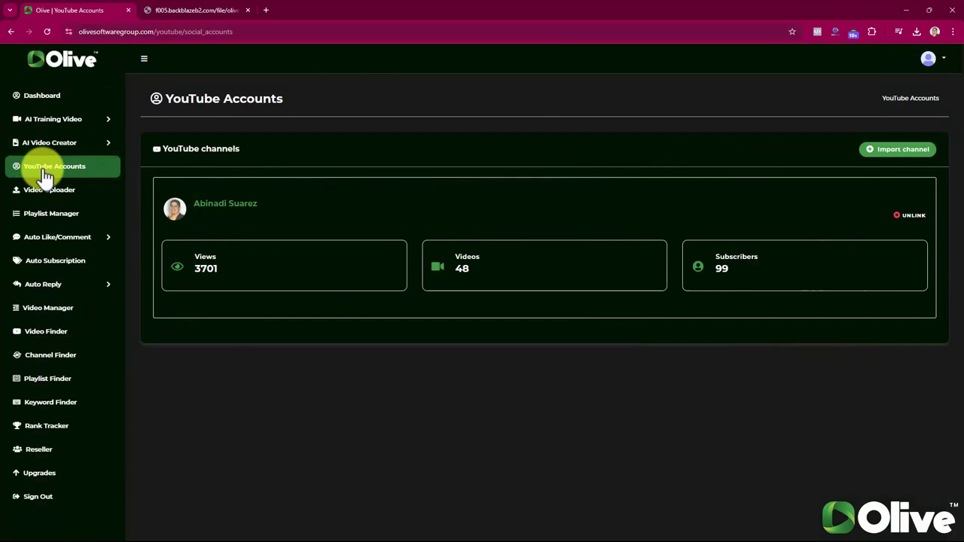
left_click(44, 193)
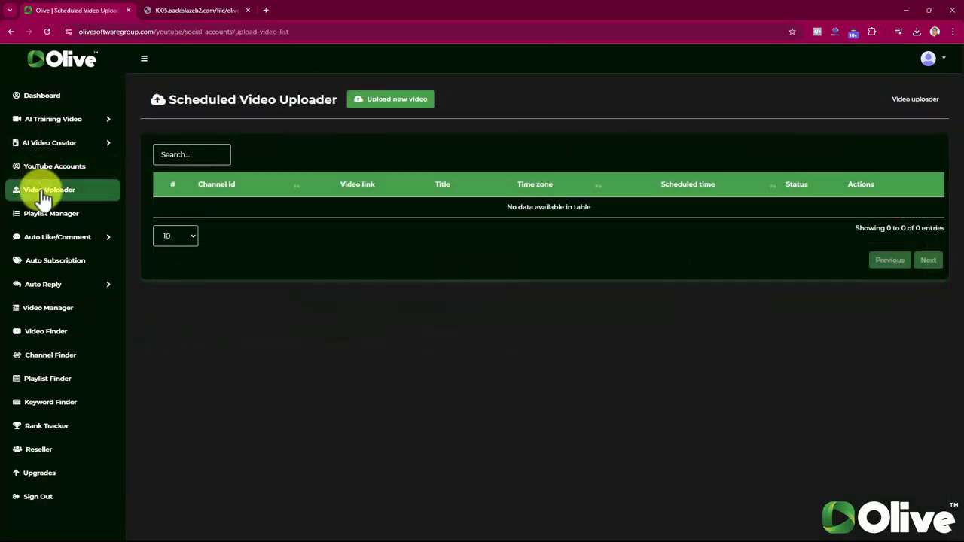
left_click(38, 215)
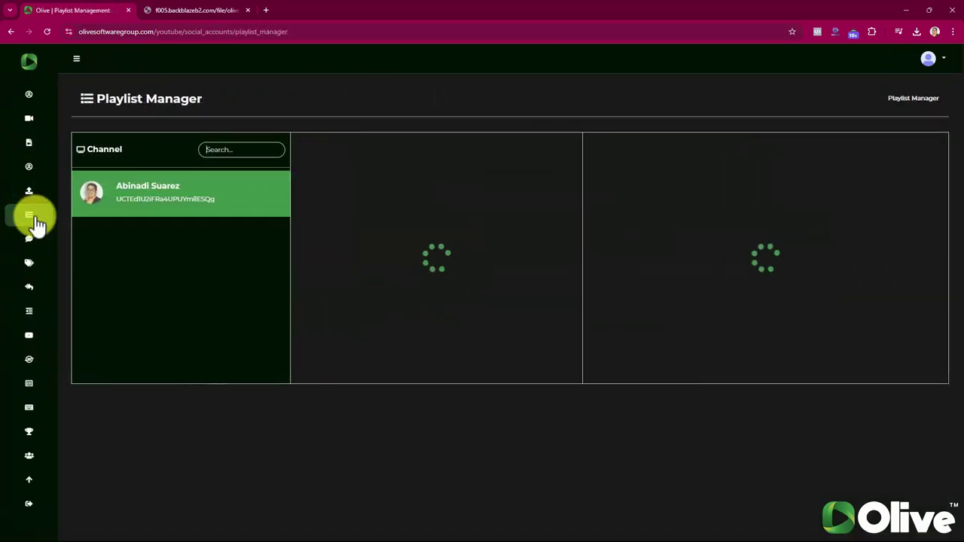
mouse_move(35, 218)
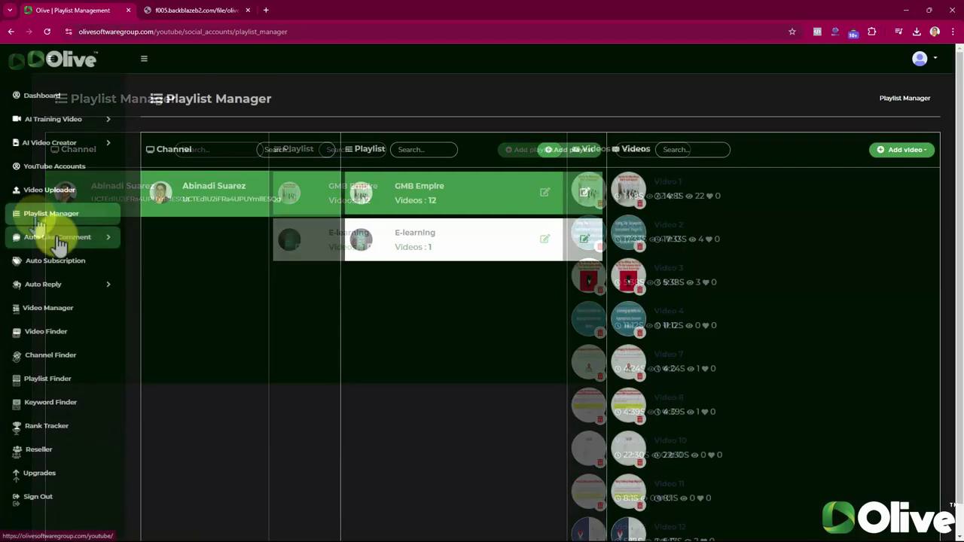
left_click(59, 243)
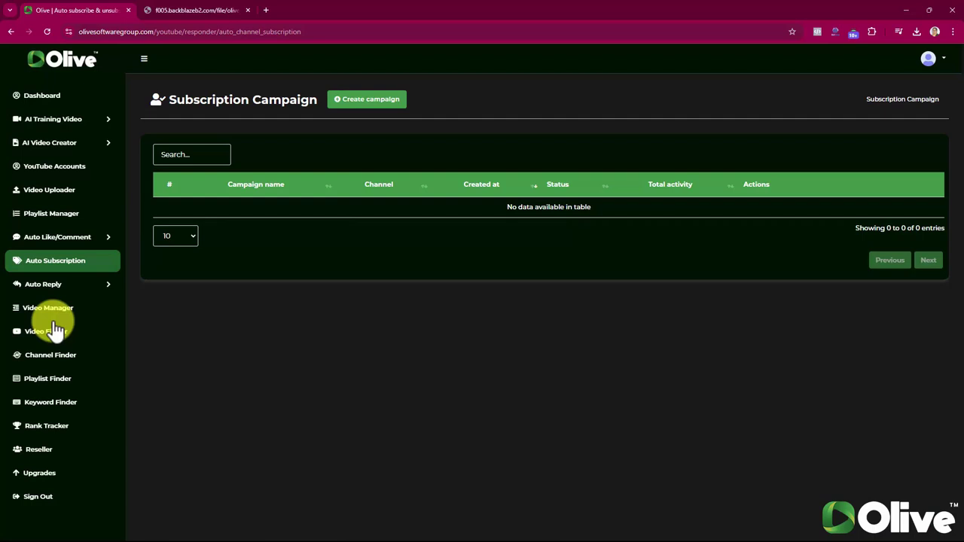
View the auto reply, channel search, playlist search, keyword finder and video rank tracking pages.
left_click(53, 286)
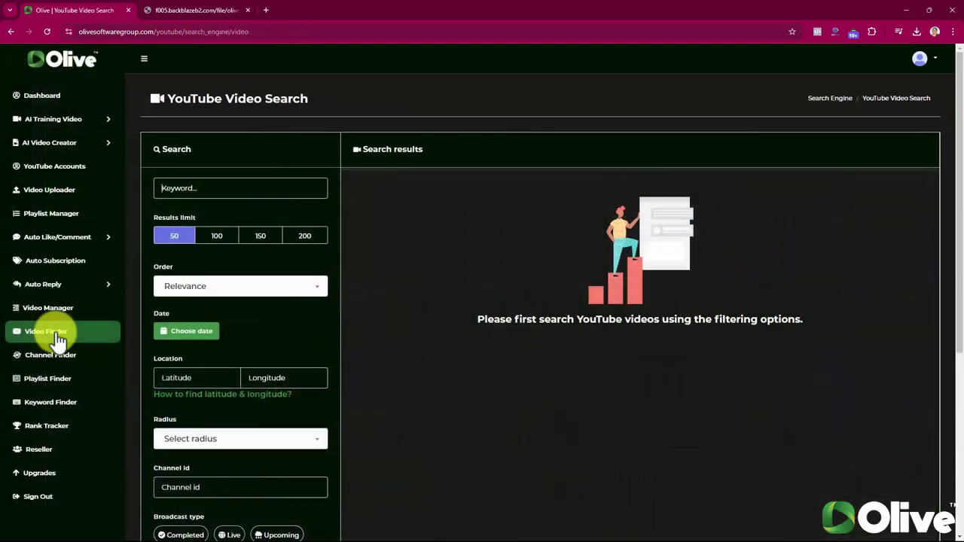
left_click(51, 356)
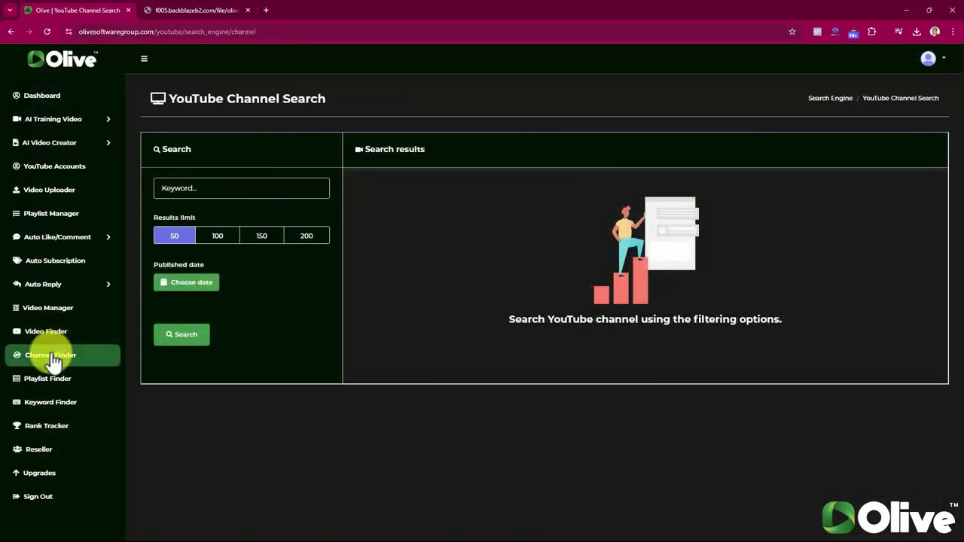
left_click(49, 380)
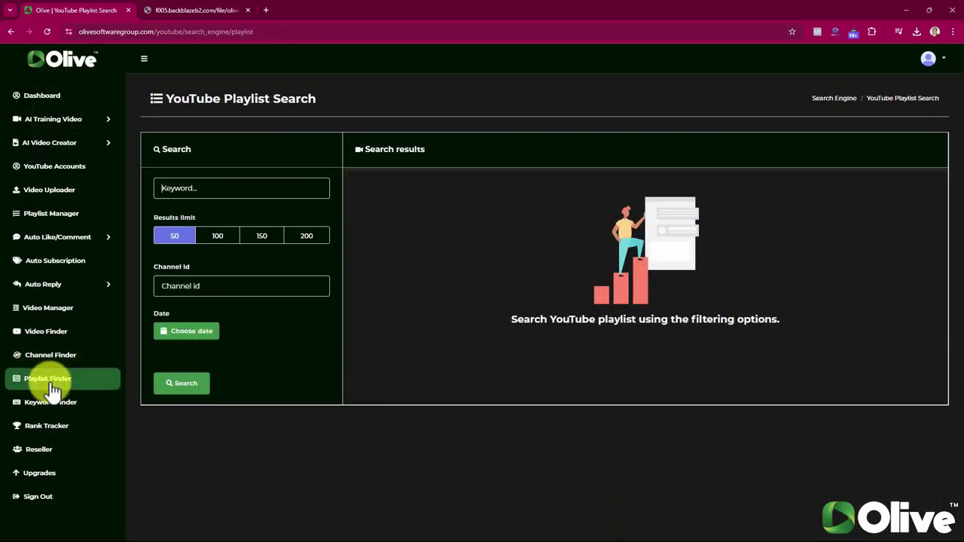
left_click(50, 400)
left_click(47, 424)
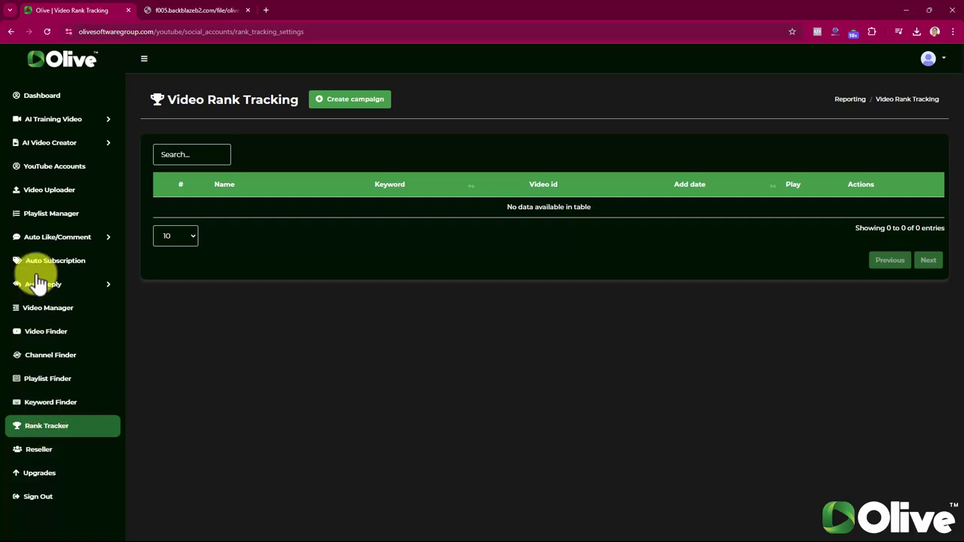
left_click(53, 103)
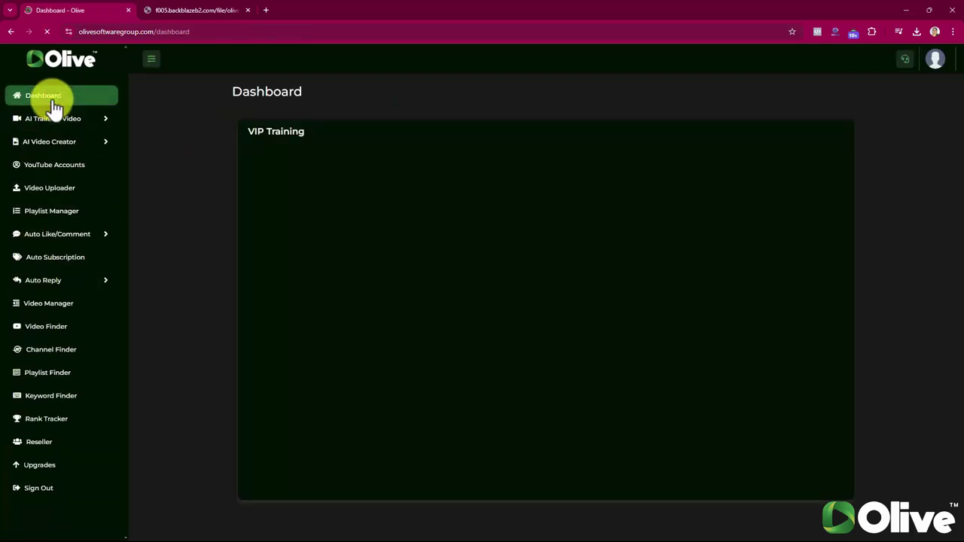